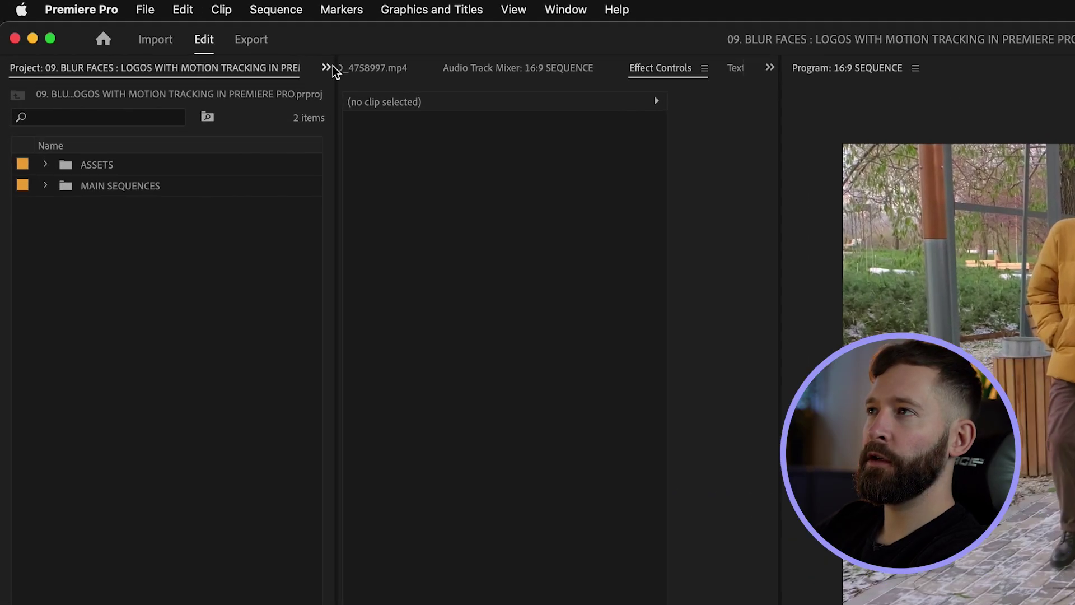
Apply Gaussian Blur from the Effects panel, found by searching 'gauss', to the video.mp4 clip
{"action": "left_click", "coordinate": [194, 40]}
{"action": "left_click", "coordinate": [212, 52]}
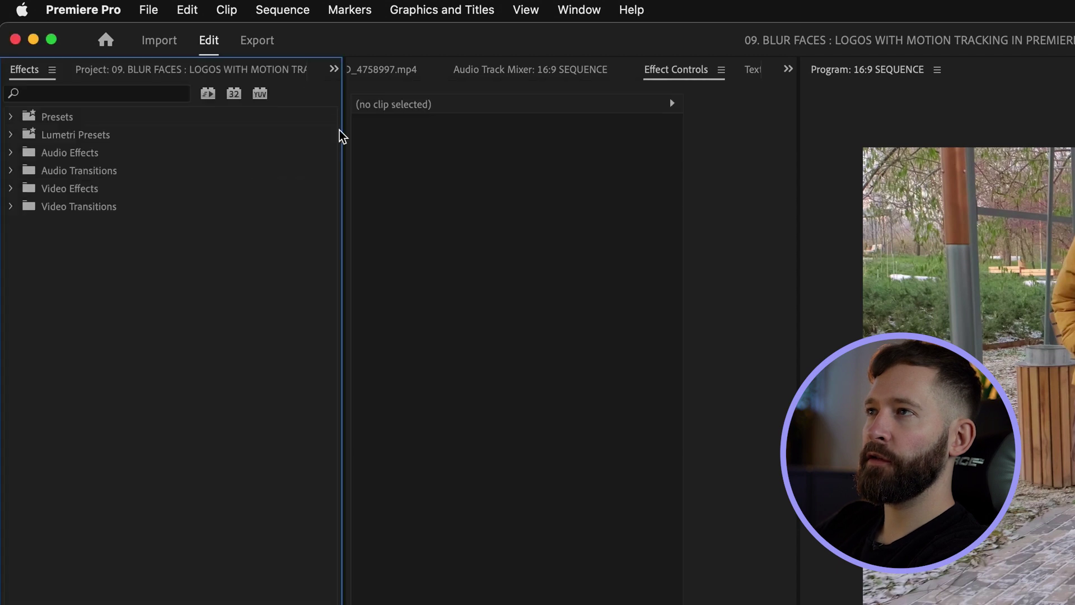
{"action": "left_click", "coordinate": [75, 95]}
{"action": "type", "text": "gauss"}
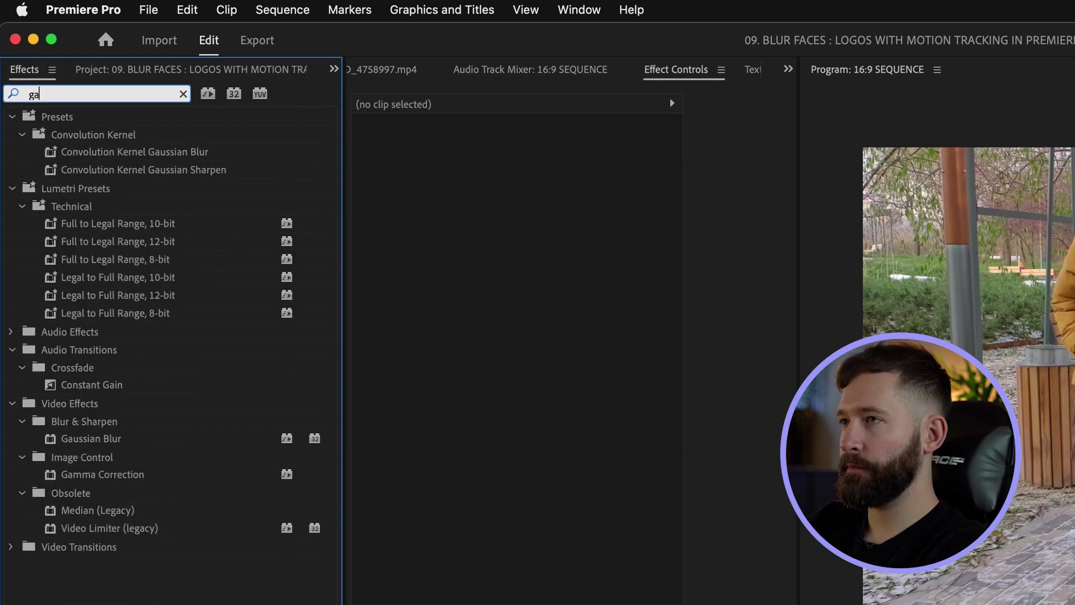
{"action": "left_click_drag", "start_coordinate": [67, 260], "coordinate": [374, 481]}
{"action": "left_click_drag", "start_coordinate": [374, 482], "coordinate": [373, 482]}
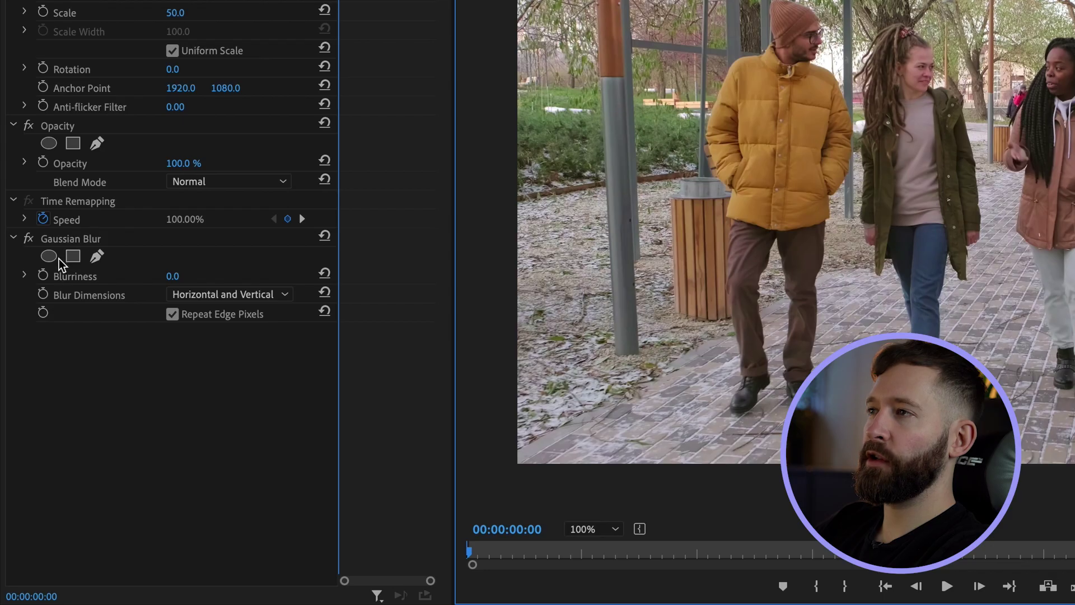
Add an ellipse mask to the Gaussian Blur and shrink it toward the woman's face
{"action": "left_click", "coordinate": [55, 260]}
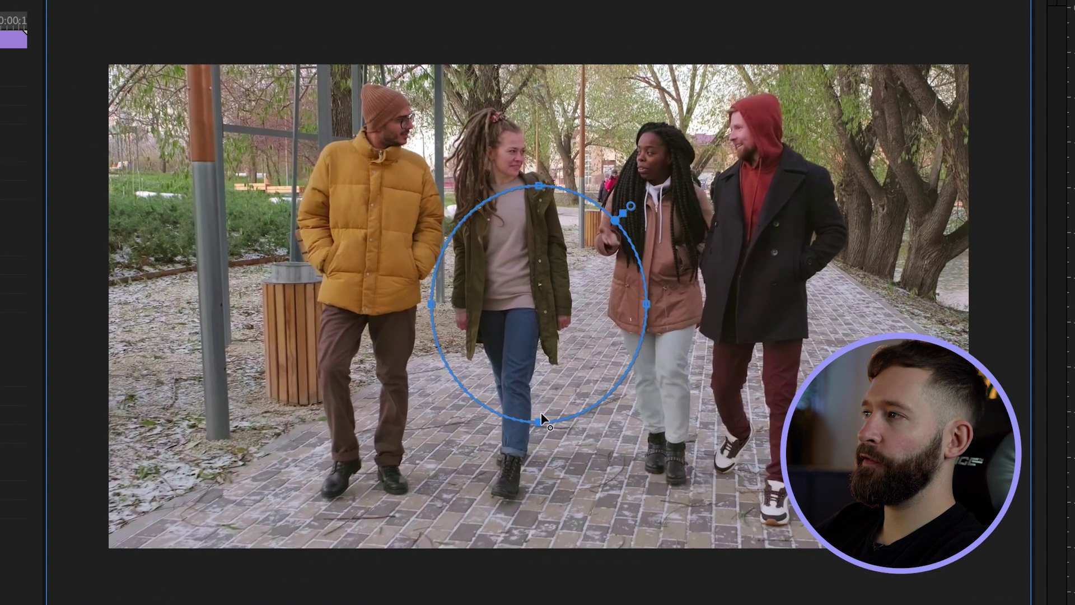
{"action": "left_click_drag", "start_coordinate": [952, 330], "coordinate": [952, 248]}
{"action": "left_click_drag", "start_coordinate": [539, 329], "coordinate": [514, 168]}
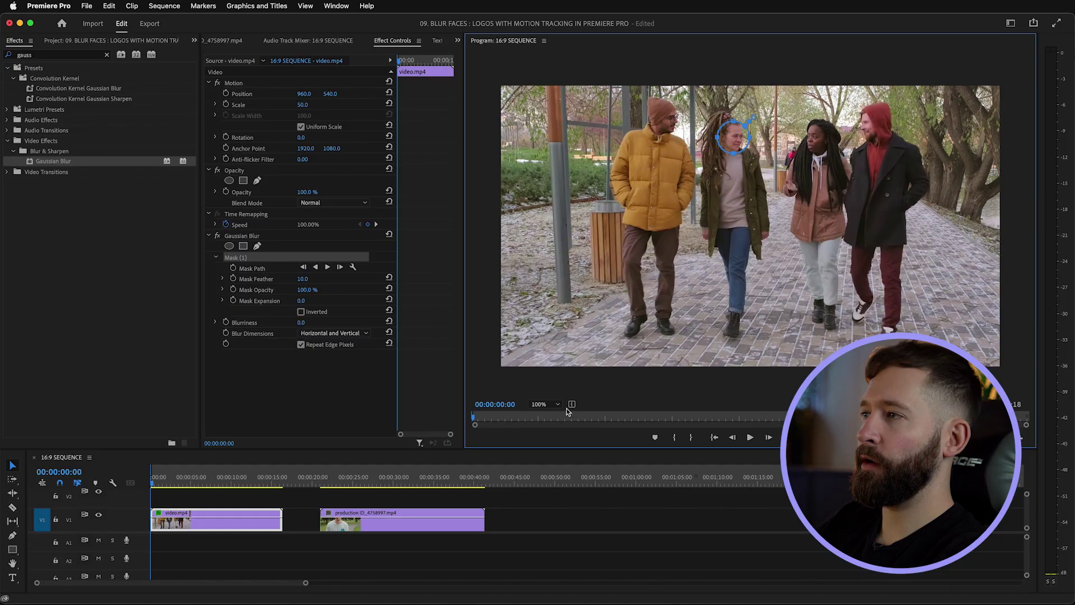
Zoom the Program monitor to 200% and move and expand the mask over the woman's face
{"action": "left_click", "coordinate": [542, 404]}
{"action": "left_click", "coordinate": [546, 498]}
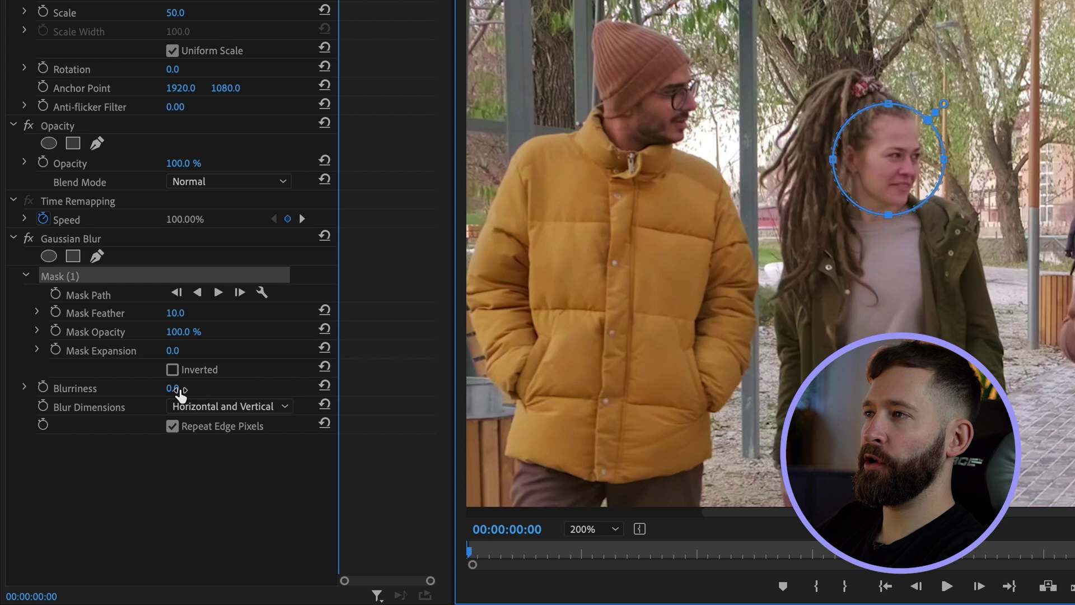
{"action": "left_click_drag", "start_coordinate": [180, 388], "coordinate": [202, 388]}
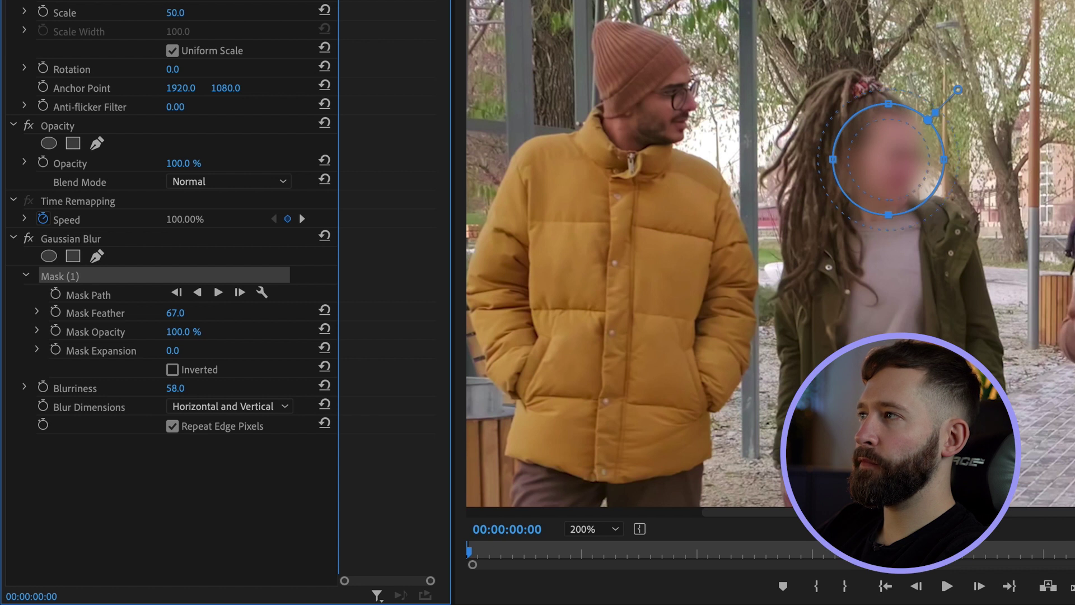
{"action": "left_click_drag", "start_coordinate": [180, 352], "coordinate": [193, 351]}
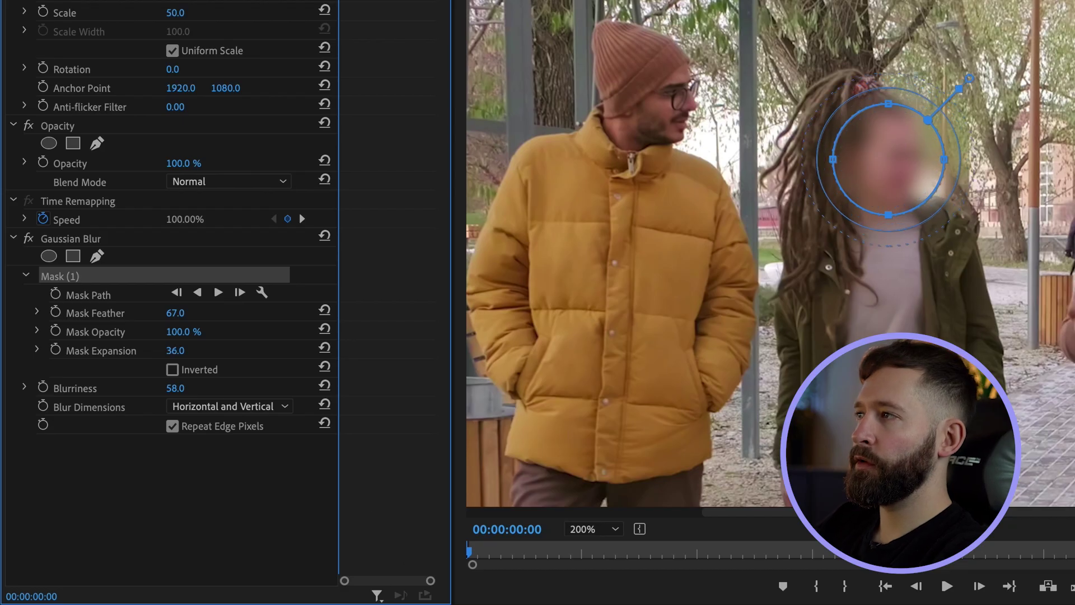
Refine the mask around the face and preview the blur: feather 67, expansion 36, blurriness 58
{"action": "key", "text": "ctrl+shift+a"}
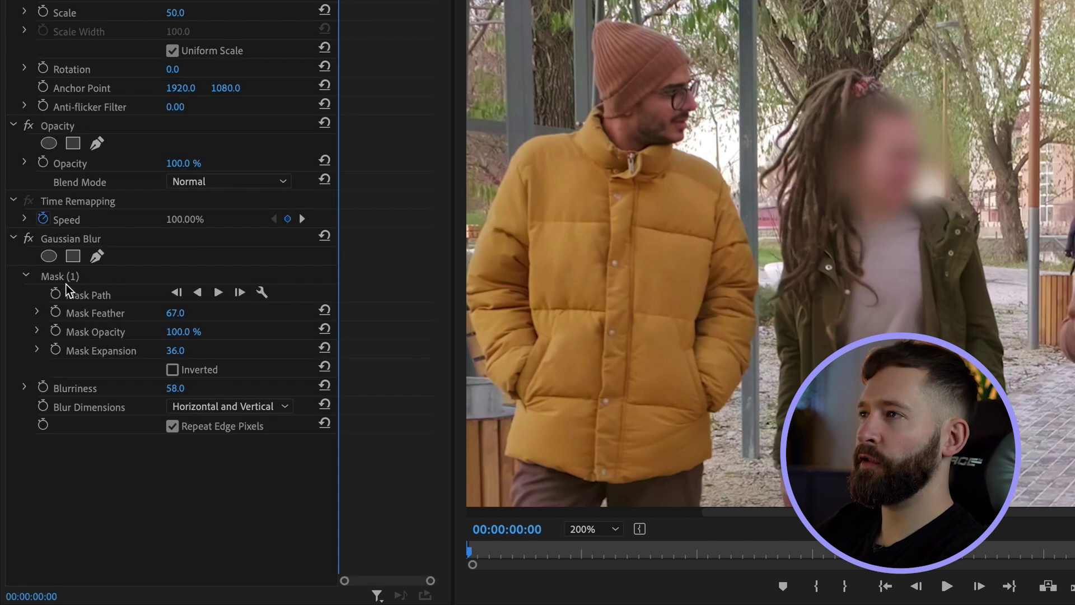
{"action": "left_click", "coordinate": [181, 274]}
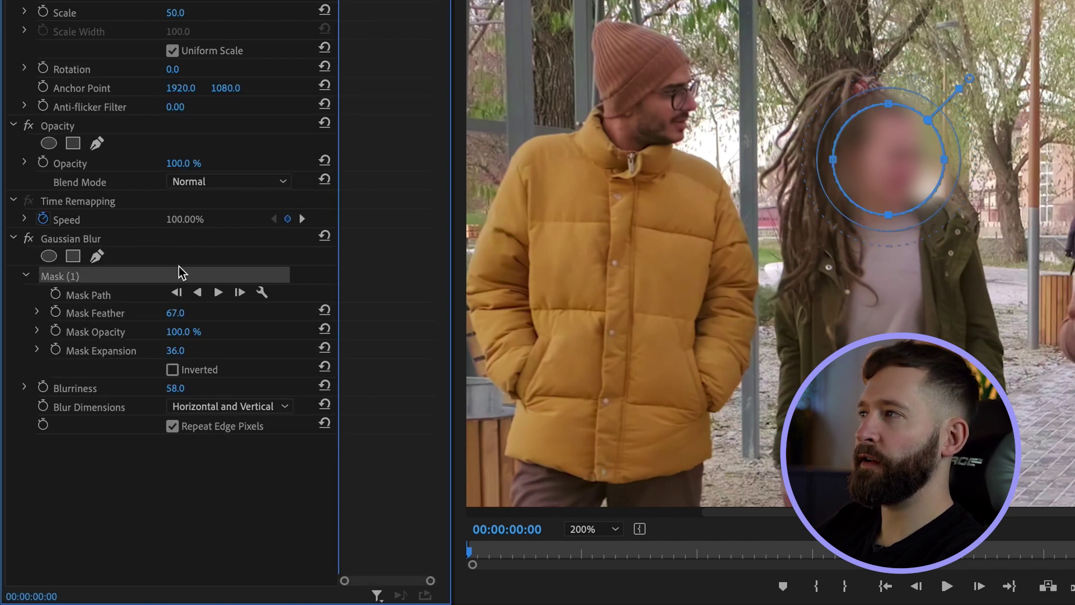
{"action": "left_click_drag", "start_coordinate": [885, 210], "coordinate": [901, 176]}
{"action": "key", "text": "ctrl+shift+a"}
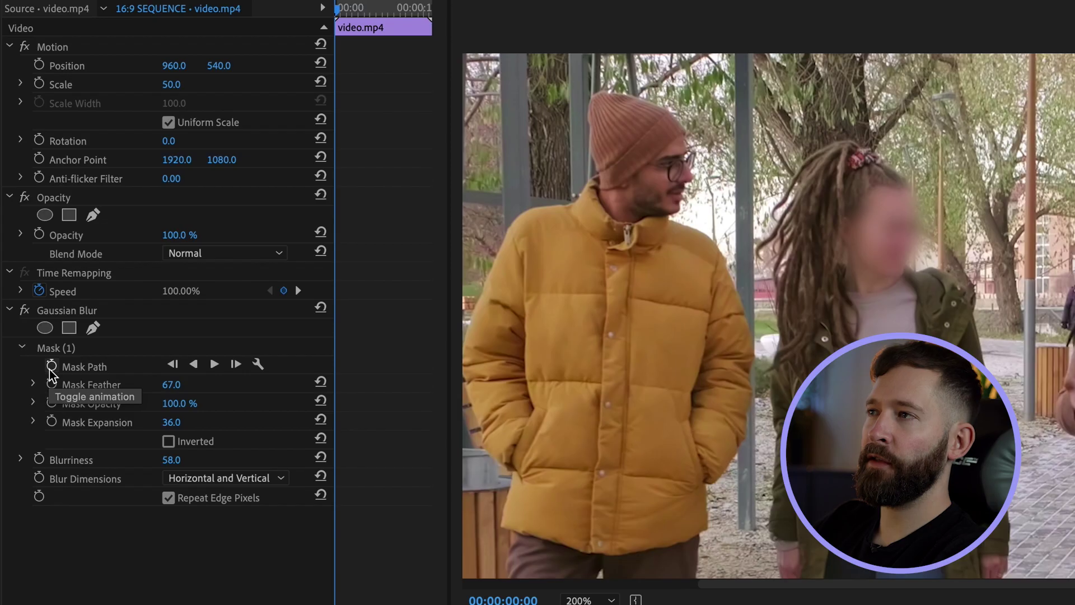
Set the preview back to Fit and drag the Mask (1) outline back over the woman's face
{"action": "left_click", "coordinate": [50, 373]}
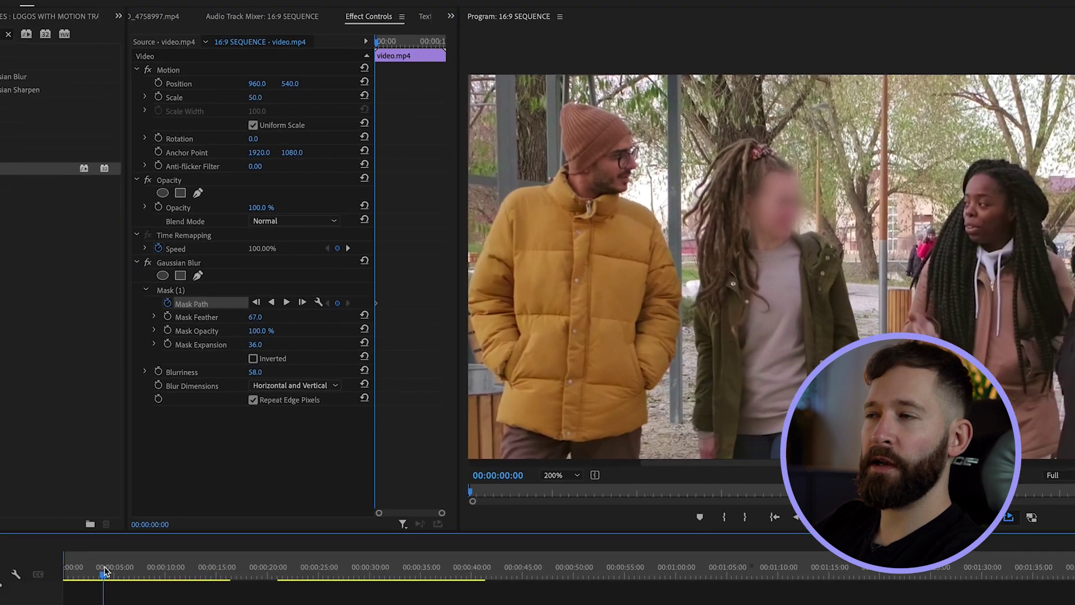
{"action": "left_click_drag", "start_coordinate": [106, 571], "coordinate": [224, 570]}
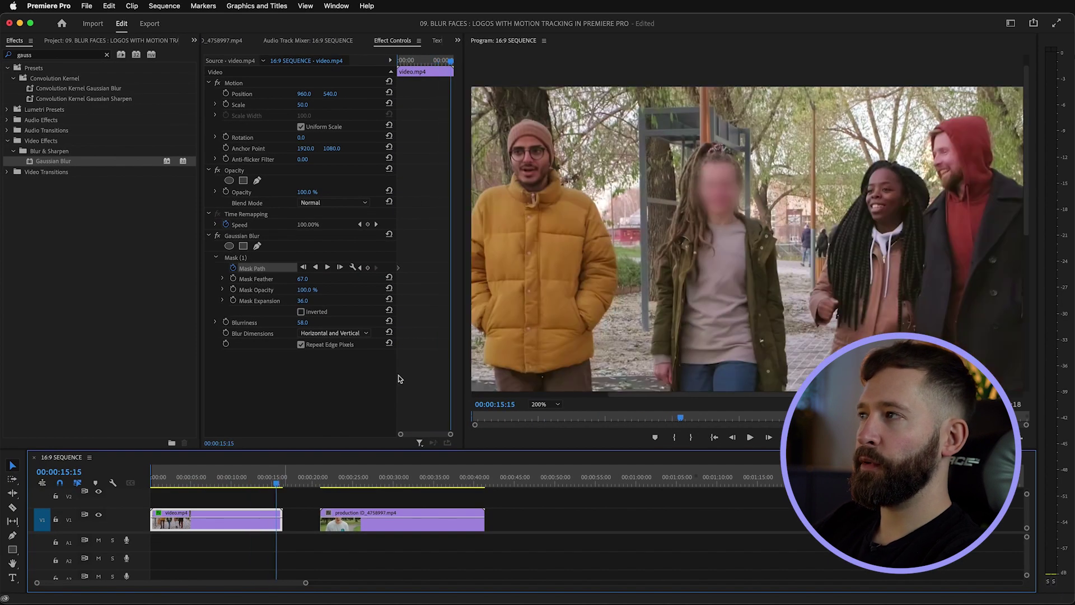
{"action": "left_click", "coordinate": [539, 404]}
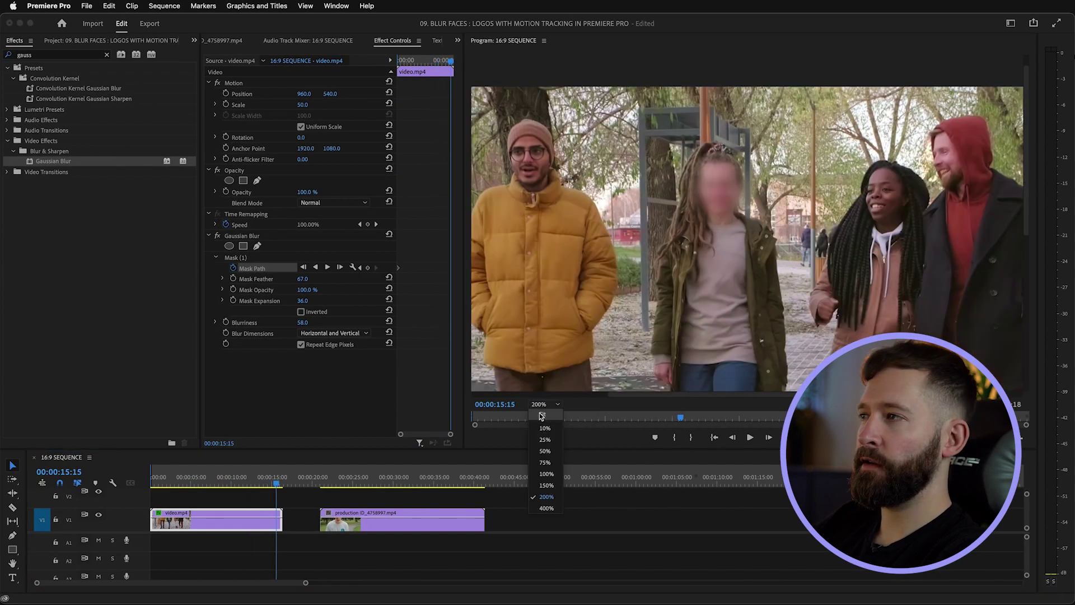
{"action": "left_click", "coordinate": [541, 416]}
{"action": "left_click", "coordinate": [242, 258]}
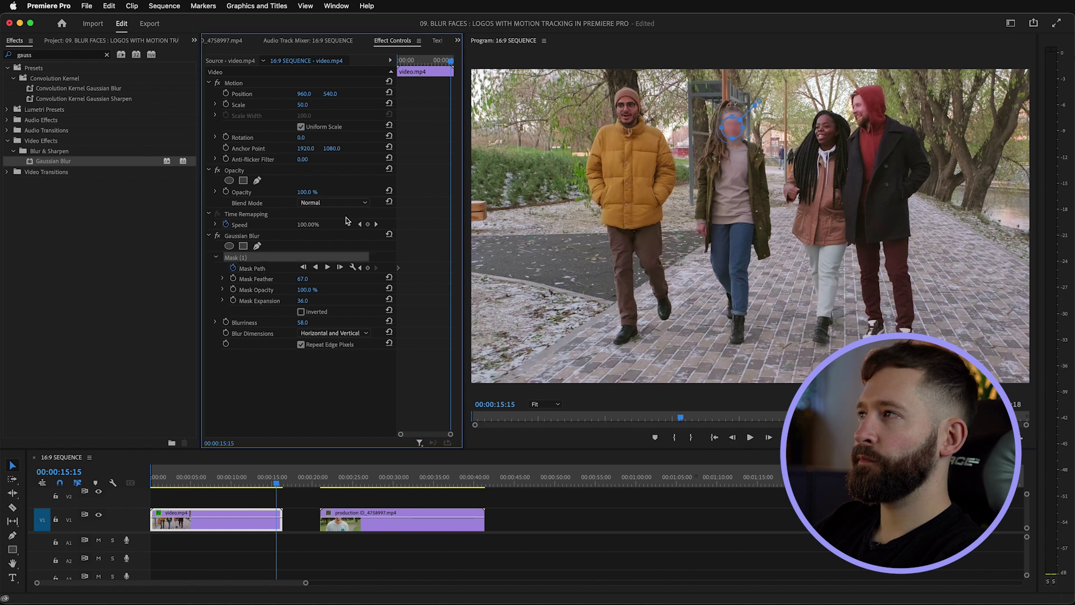
{"action": "left_click_drag", "start_coordinate": [732, 130], "coordinate": [736, 125]}
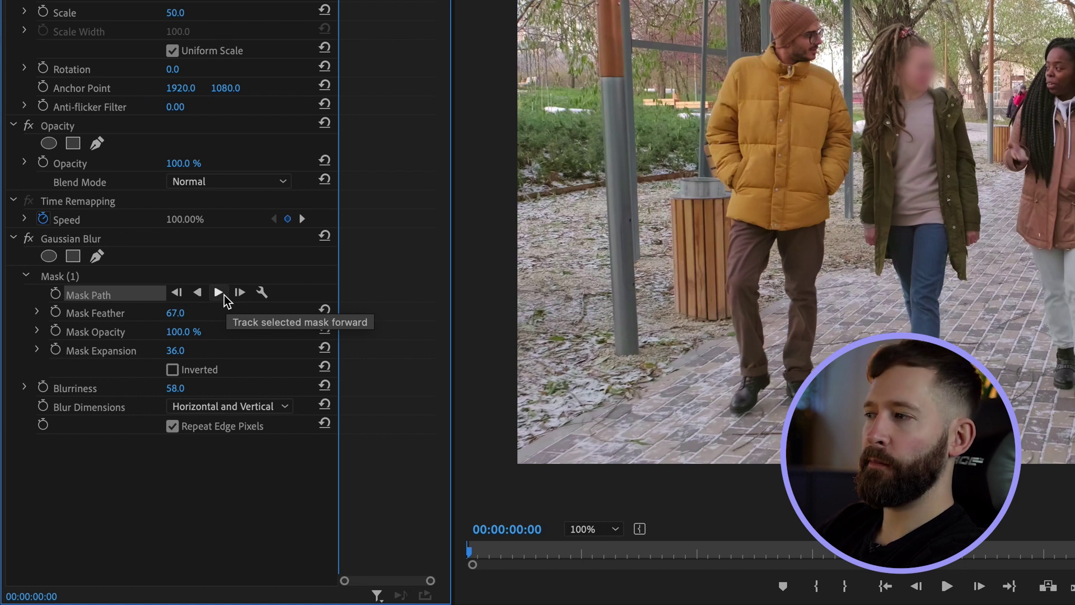
Track the face mask forward, then zoom the Effect Controls timeline to inspect the Mask Path keyframes
{"action": "left_click", "coordinate": [223, 294]}
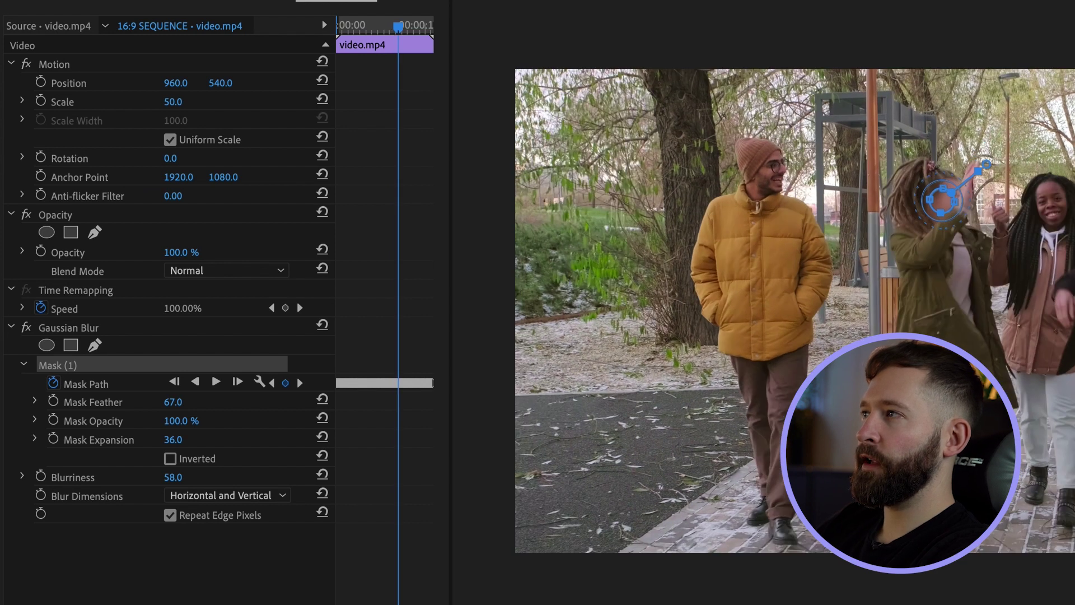
{"action": "left_click", "coordinate": [362, 286]}
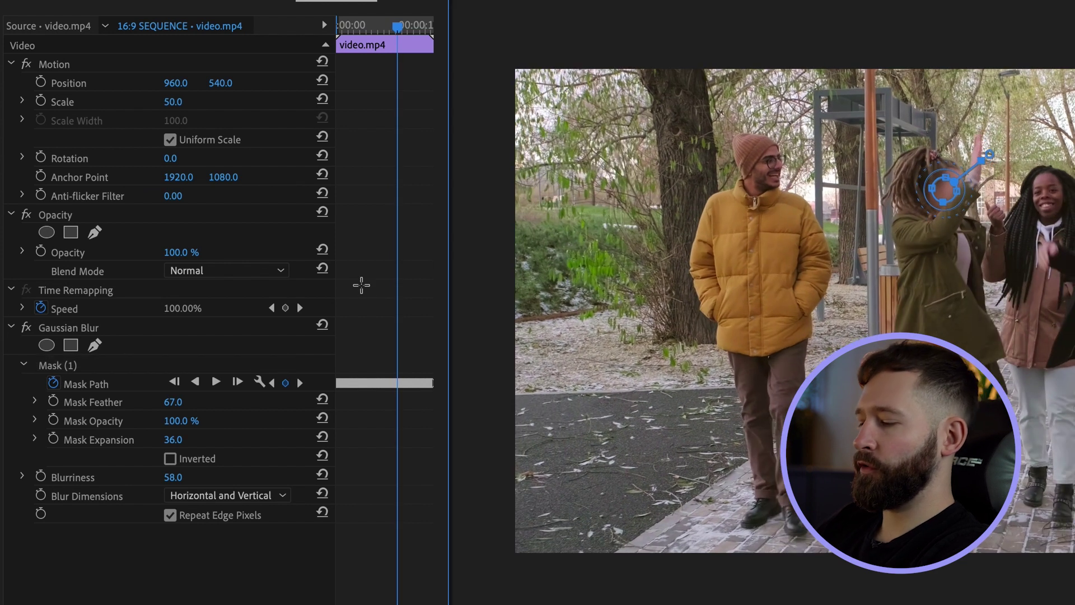
{"action": "key", "text": "="}
{"action": "key", "text": "="}
{"action": "key", "text": "="}
{"action": "key", "text": "="}
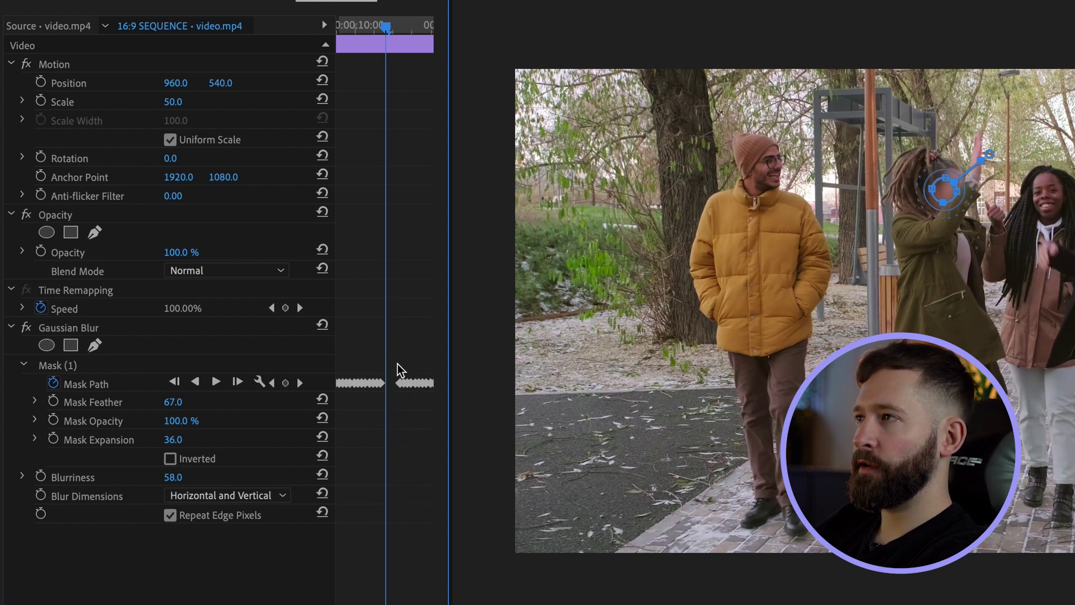
{"action": "key", "text": "minus"}
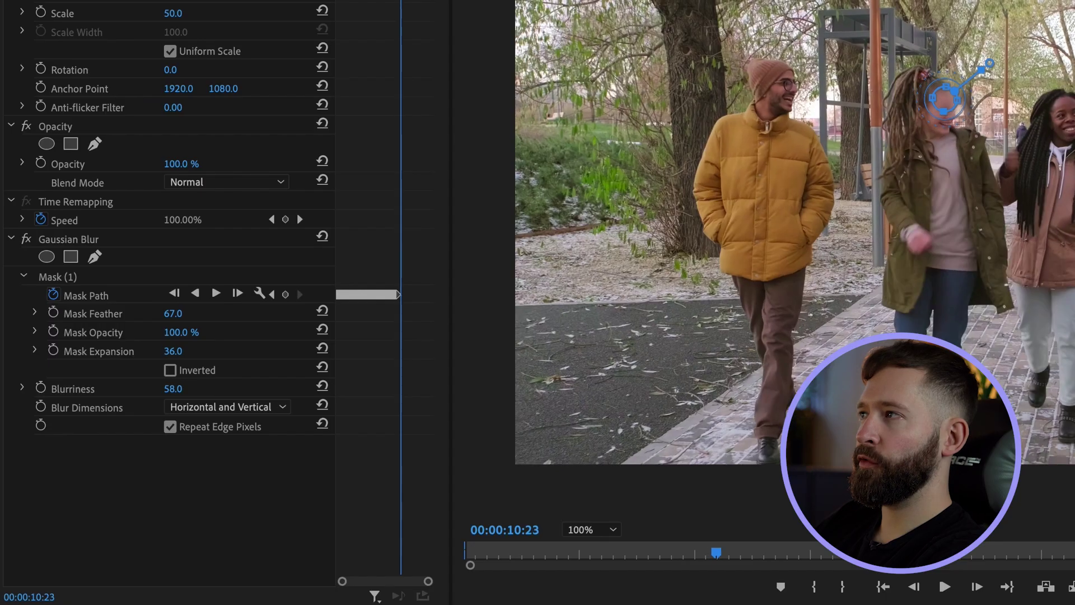
Nudge the blur mask down onto the woman's face and track it forward again
{"action": "key", "text": "Right"}
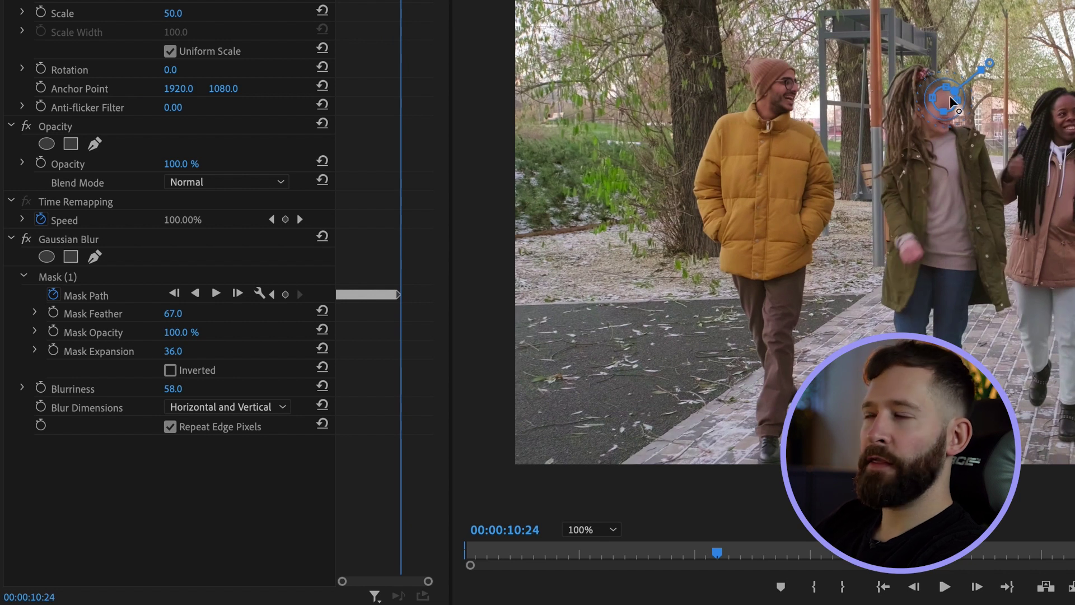
{"action": "left_click_drag", "start_coordinate": [941, 101], "coordinate": [939, 114]}
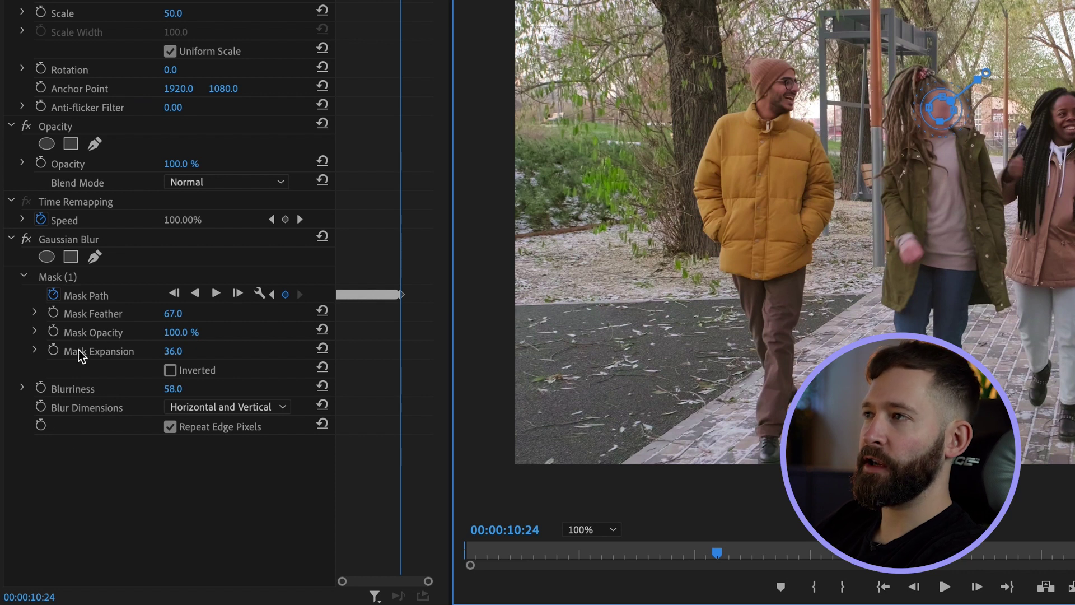
{"action": "left_click", "coordinate": [218, 294]}
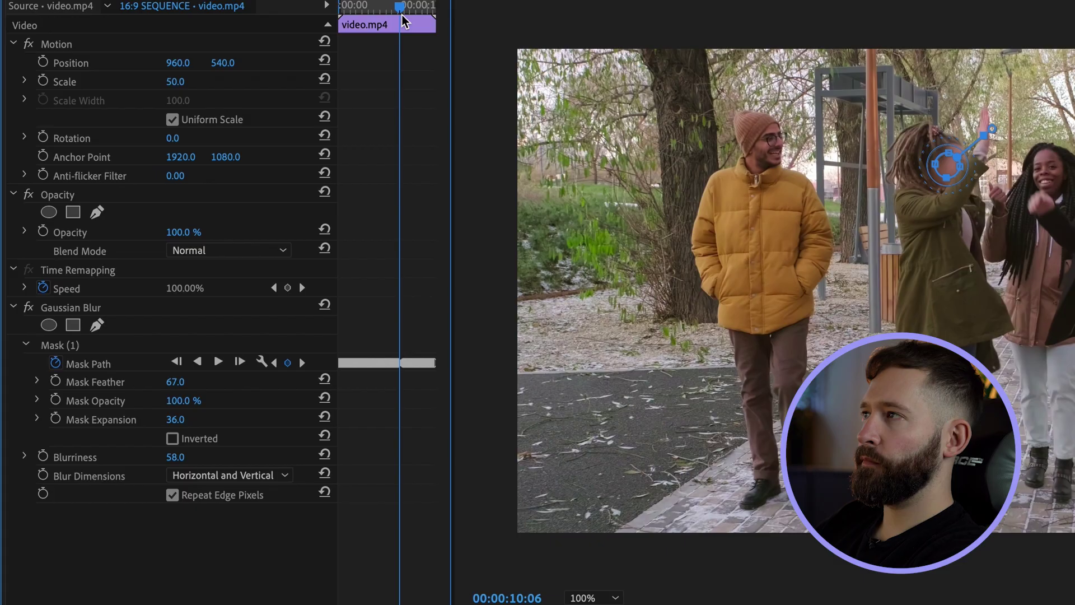
Fix the drifting mask by repositioning it over the face at the frames where it slips
{"action": "left_click_drag", "start_coordinate": [406, 21], "coordinate": [407, 20]}
{"action": "key", "text": "equal"}
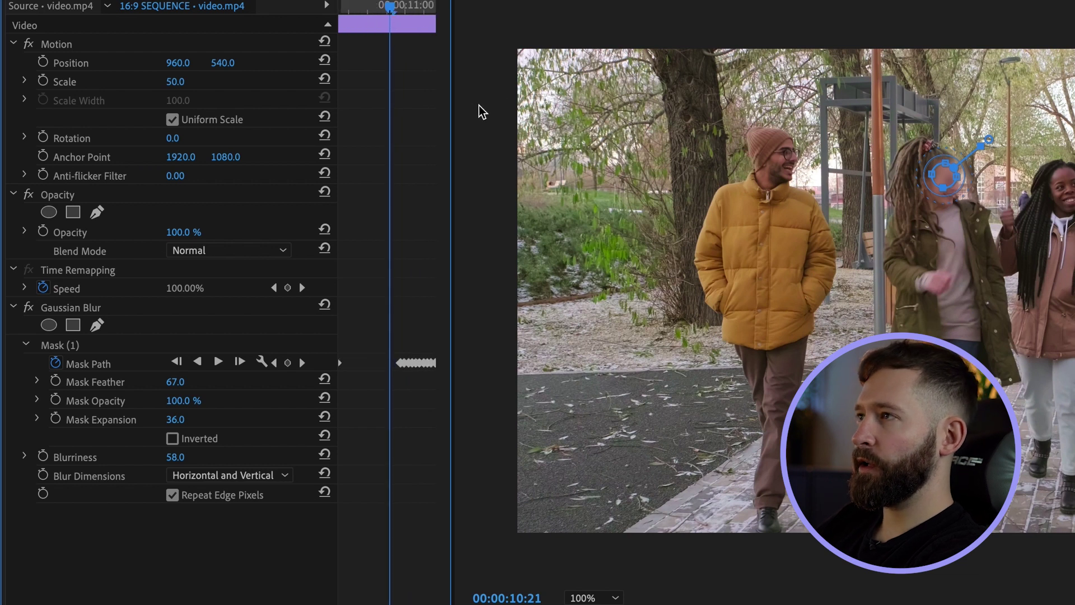
{"action": "left_click", "coordinate": [355, 7]}
{"action": "left_click_drag", "start_coordinate": [944, 167], "coordinate": [946, 176]}
{"action": "left_click_drag", "start_coordinate": [356, 7], "coordinate": [373, 7]}
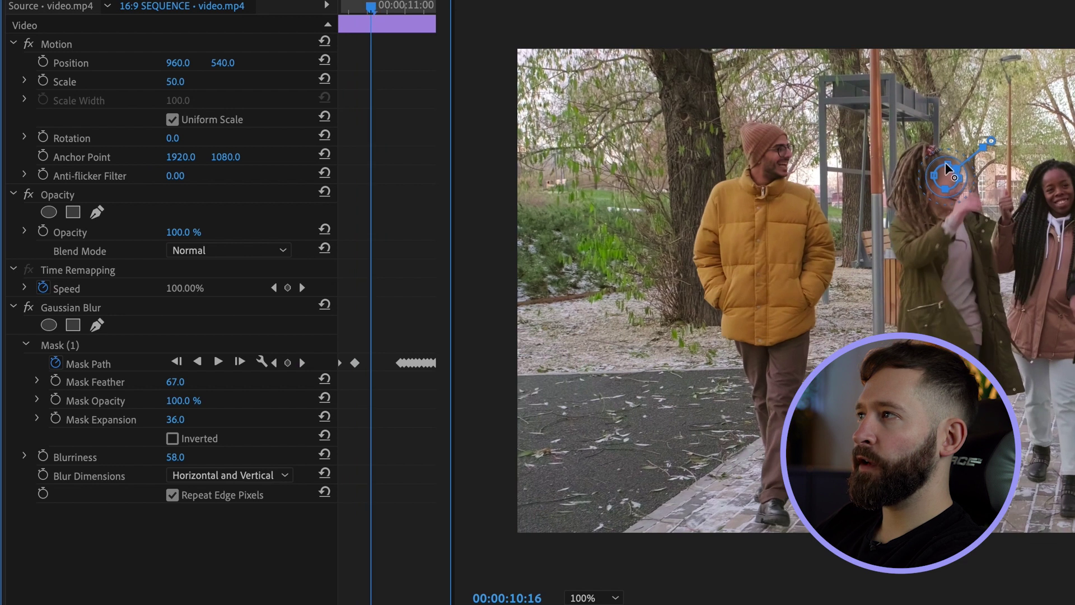
{"action": "left_click_drag", "start_coordinate": [944, 175], "coordinate": [950, 191]}
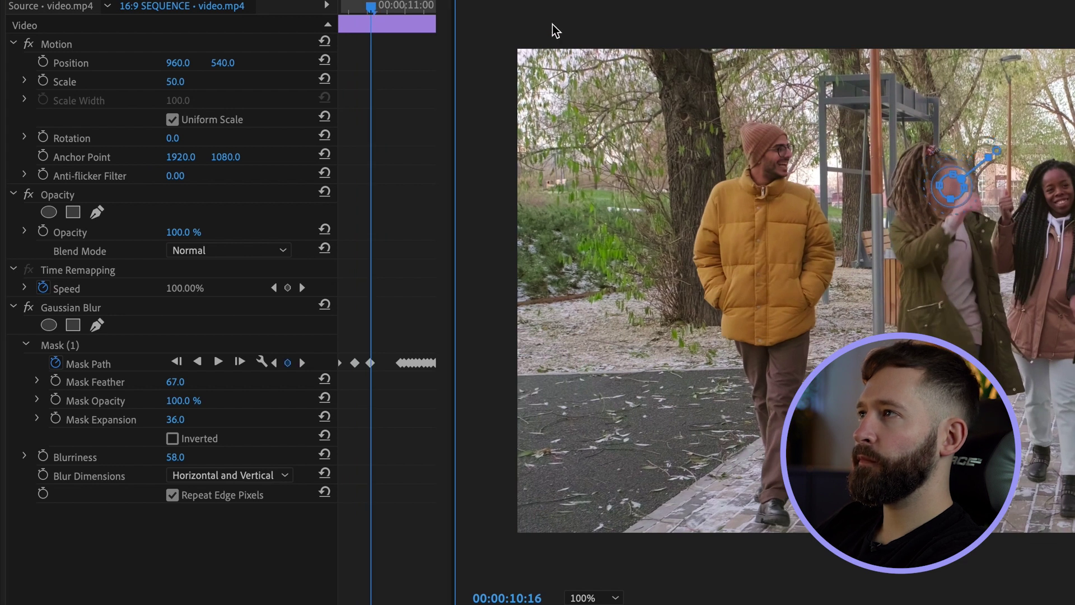
{"action": "left_click_drag", "start_coordinate": [384, 7], "coordinate": [360, 7]}
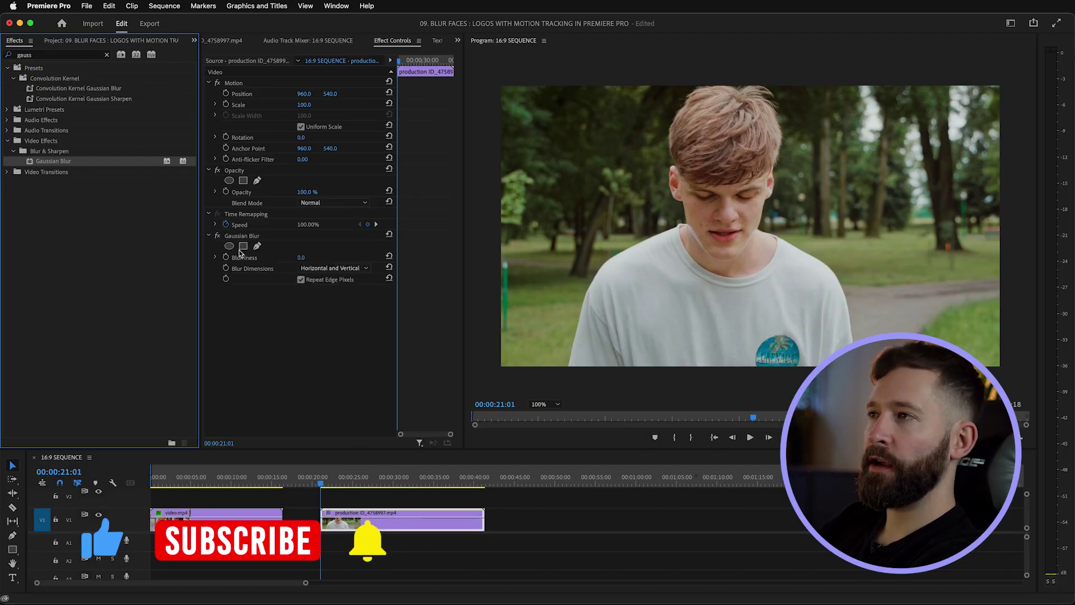
Place an ellipse mask over the T-shirt logo with blurriness 41, feather 45, expansion 13, then scrub to check
{"action": "left_click", "coordinate": [230, 247]}
{"action": "left_click_drag", "start_coordinate": [743, 241], "coordinate": [745, 283]}
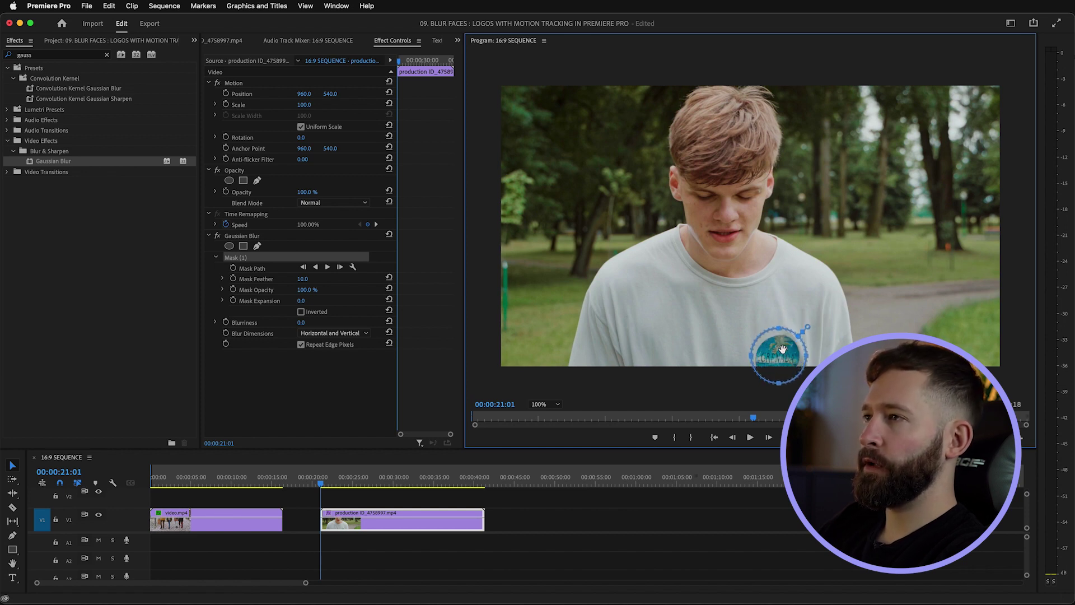
{"action": "left_click", "coordinate": [311, 324]}
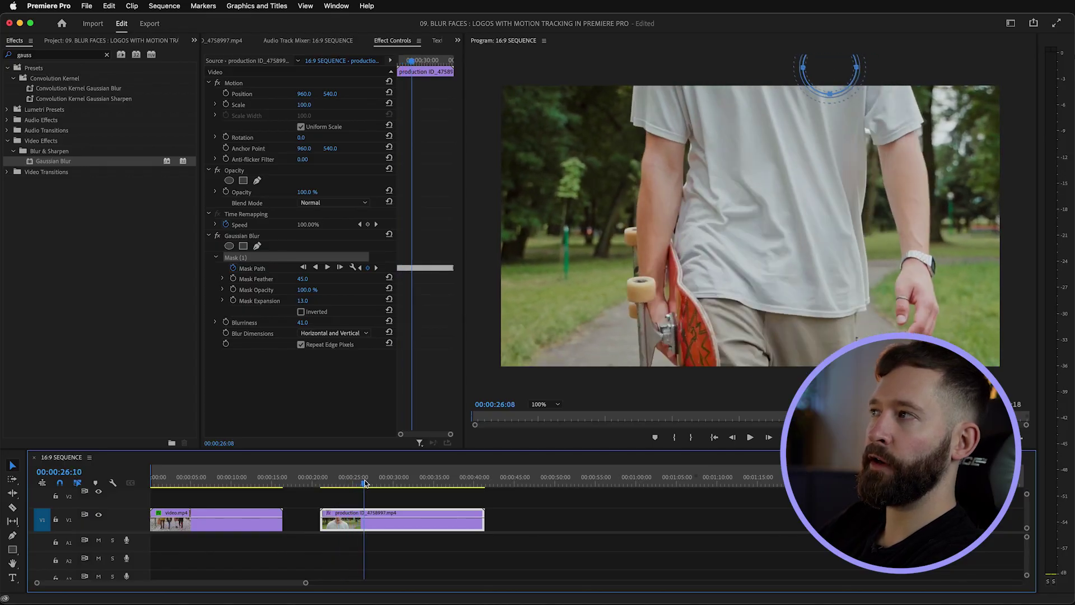
{"action": "left_click_drag", "start_coordinate": [365, 483], "coordinate": [377, 483]}
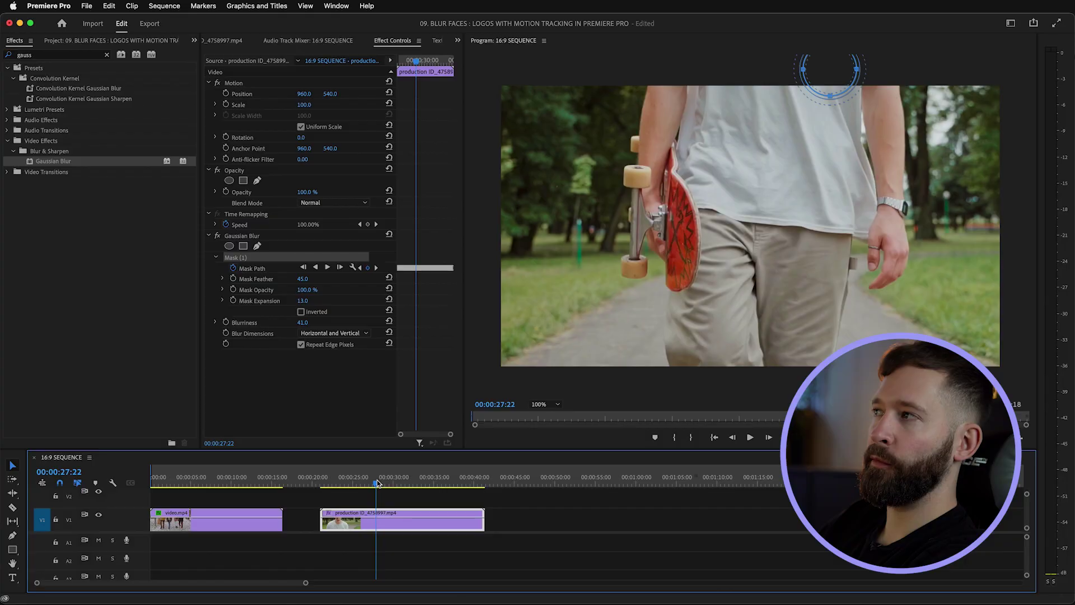
{"action": "left_click_drag", "start_coordinate": [399, 483], "coordinate": [431, 479]}
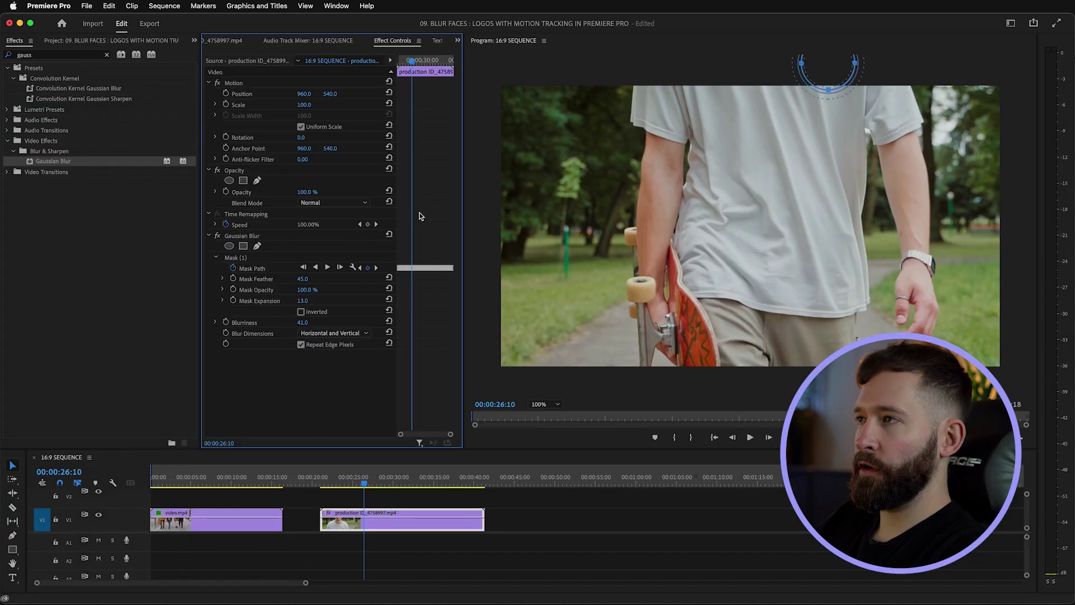
Maximize the effect settings panel and select the skateboarder clip's logo mask
{"action": "key", "text": "grave"}
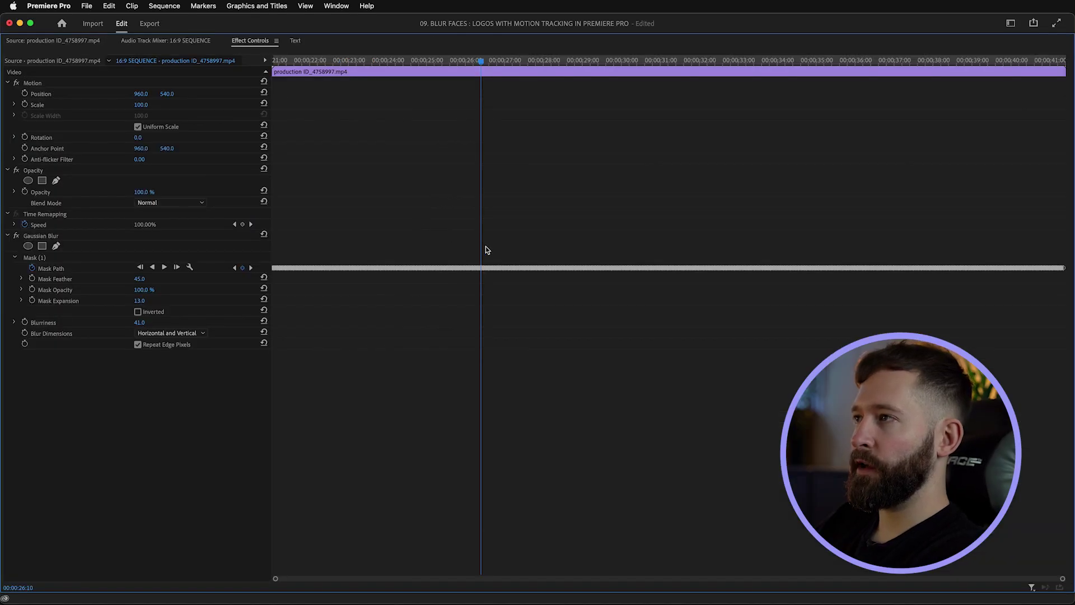
{"action": "scroll", "coordinate": [660, 255], "scroll_direction": "up", "scroll_amount": 5}
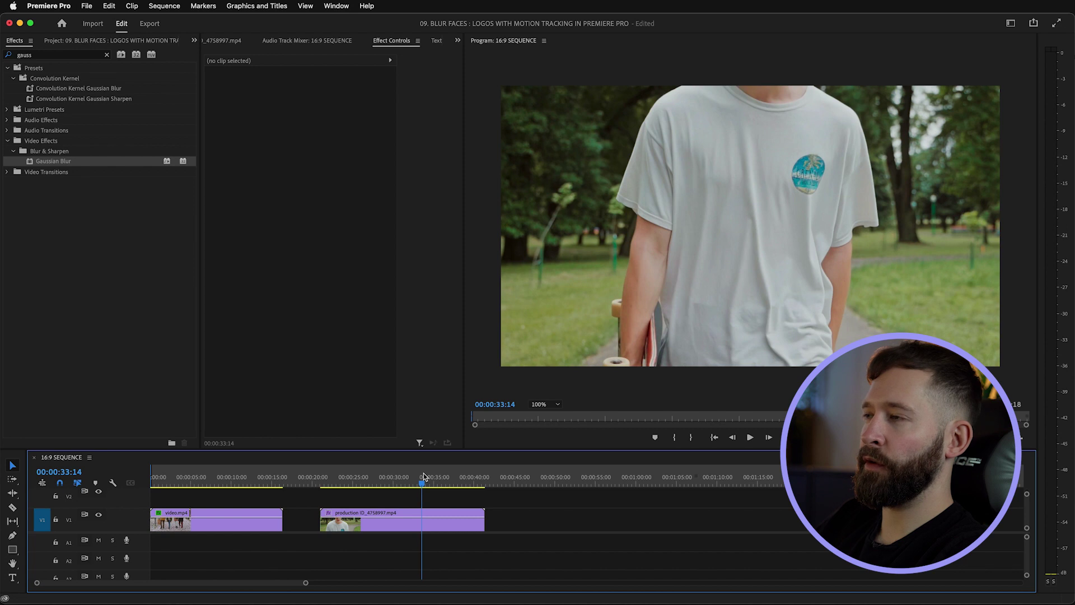
{"action": "left_click", "coordinate": [408, 522]}
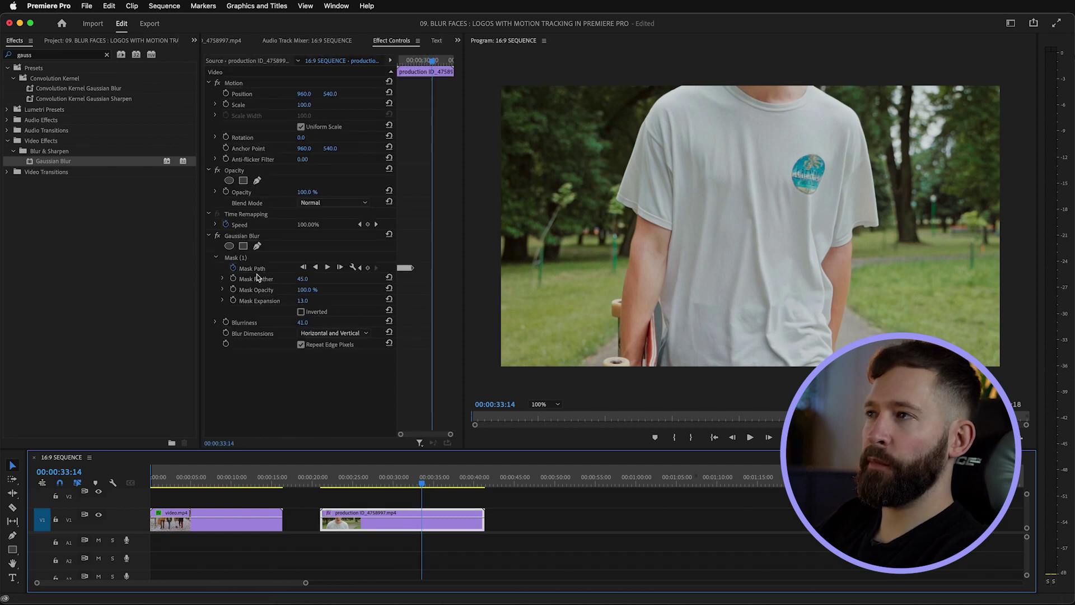
{"action": "left_click", "coordinate": [244, 259]}
{"action": "left_click", "coordinate": [813, 63]}
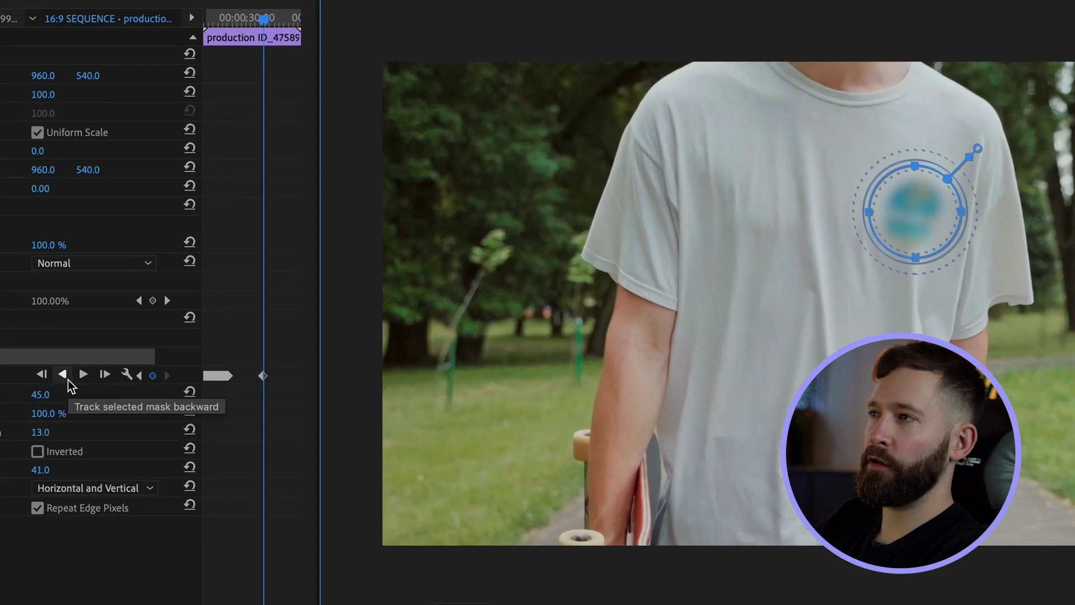
Track the logo mask backward, stop tracking, and step back frame by frame to check drift
{"action": "left_click", "coordinate": [315, 267]}
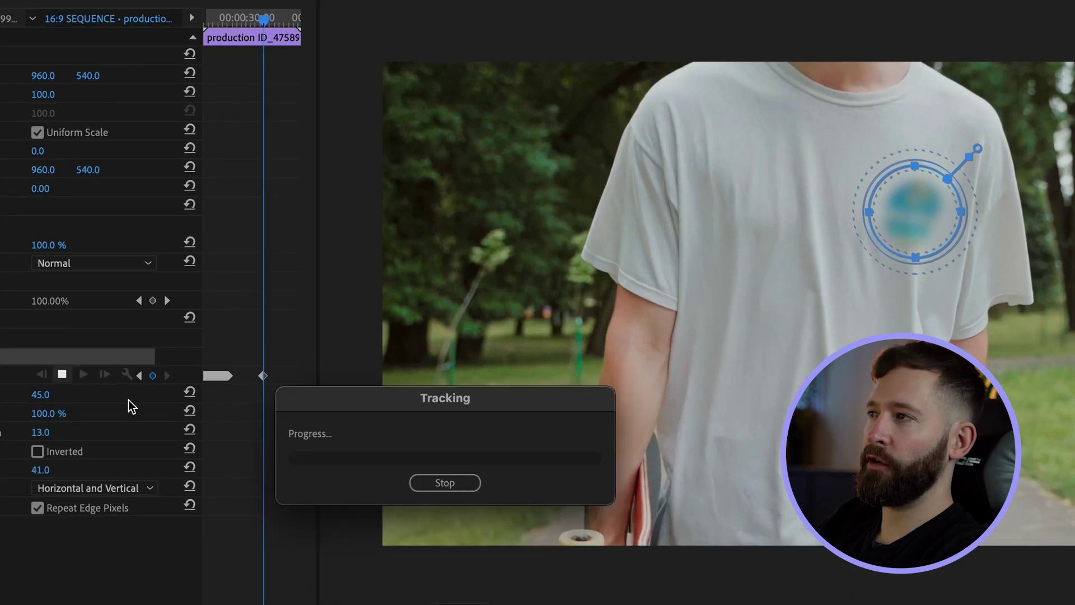
{"action": "left_click", "coordinate": [440, 483]}
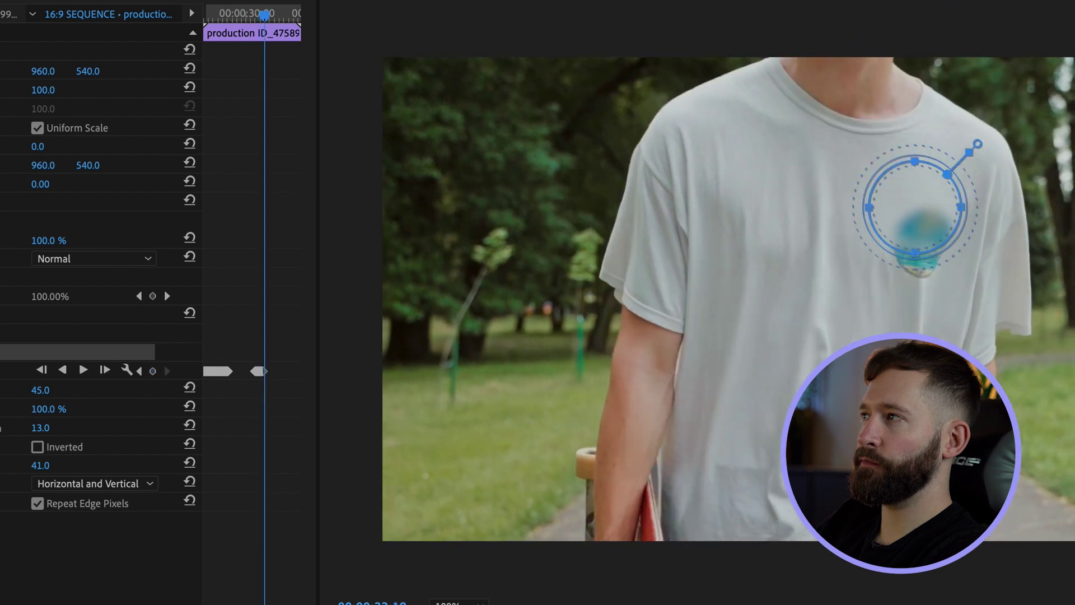
{"action": "key", "text": "Left"}
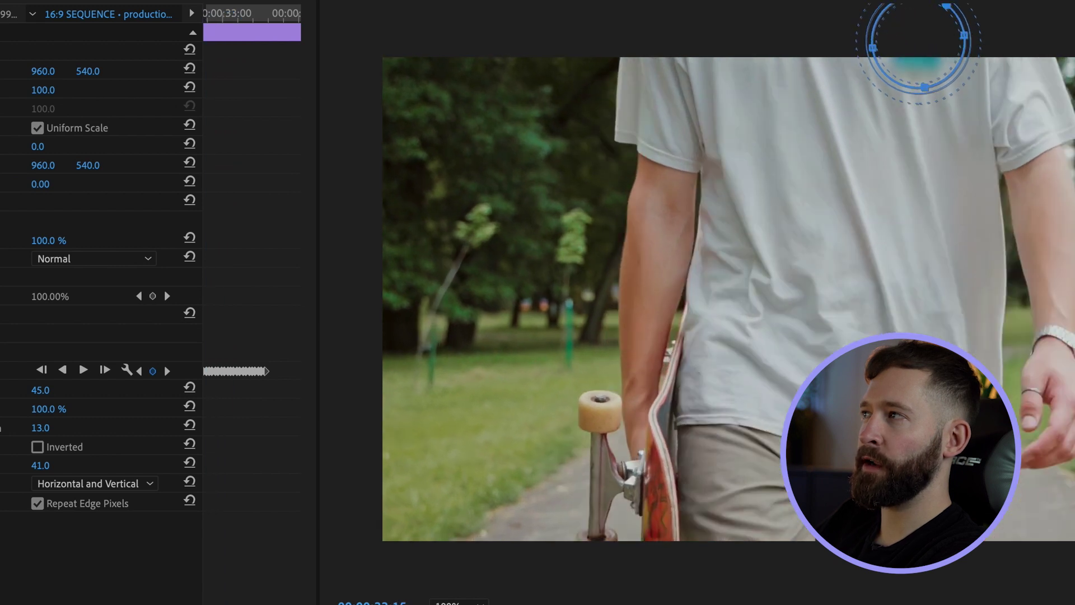
{"action": "key", "text": "Left"}
{"action": "key", "text": "Left"}
{"action": "key", "text": "Left"}
{"action": "key", "text": "Left"}
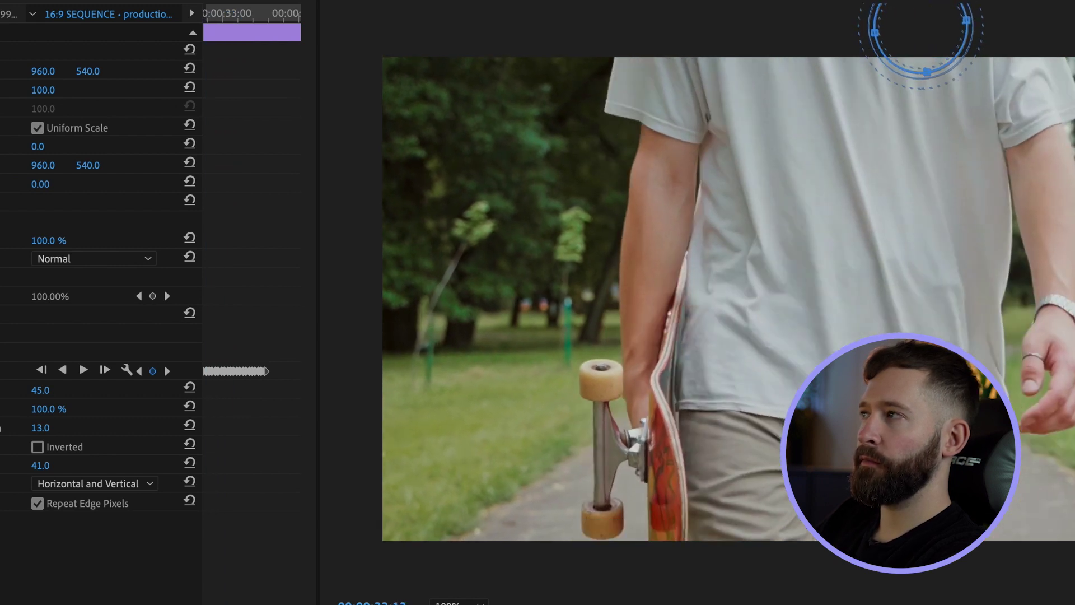